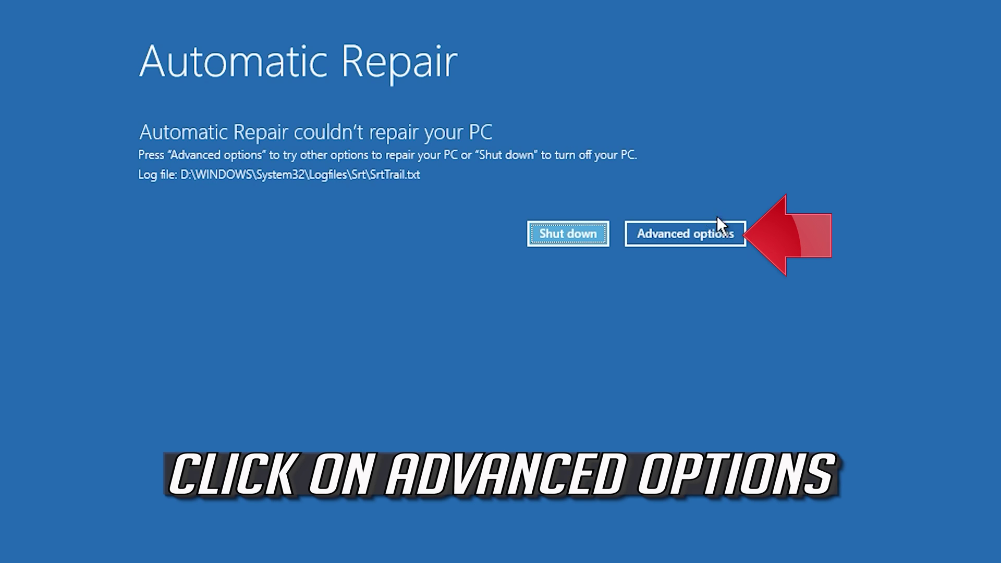
Start Startup Repair from Automatic Repair's Advanced options > Troubleshoot > Advanced options.
click(680, 229)
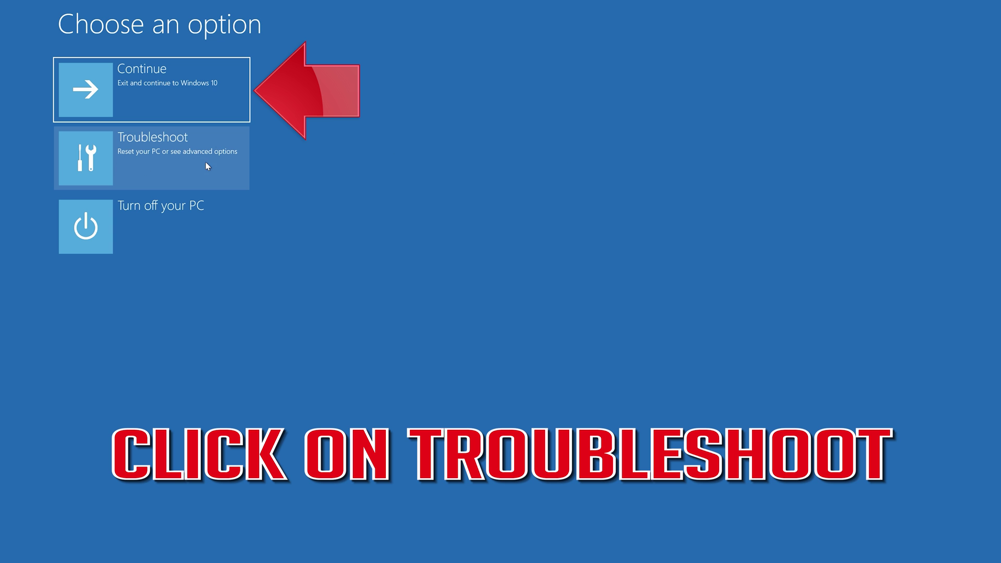
click(156, 160)
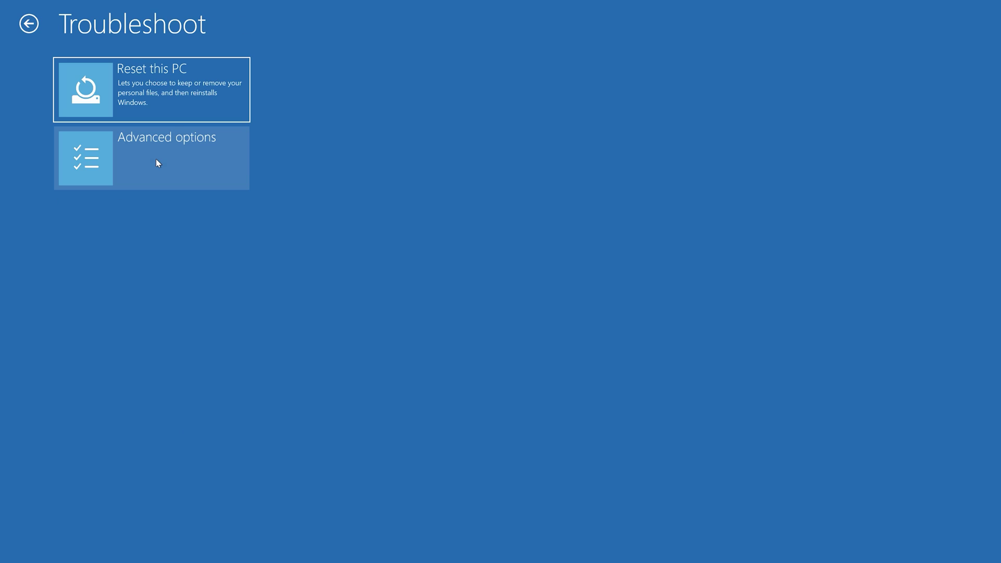
click(184, 161)
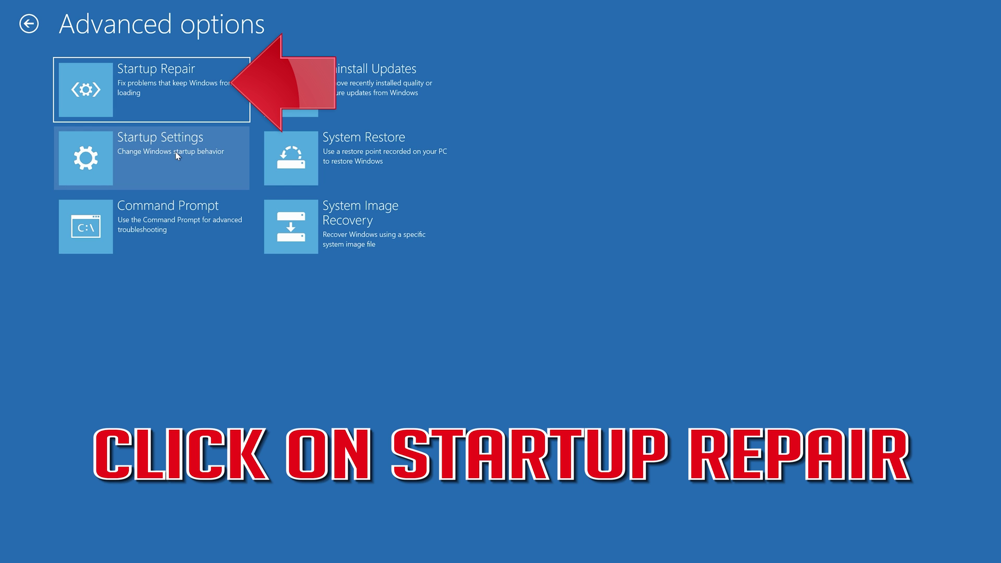
click(176, 81)
click(179, 91)
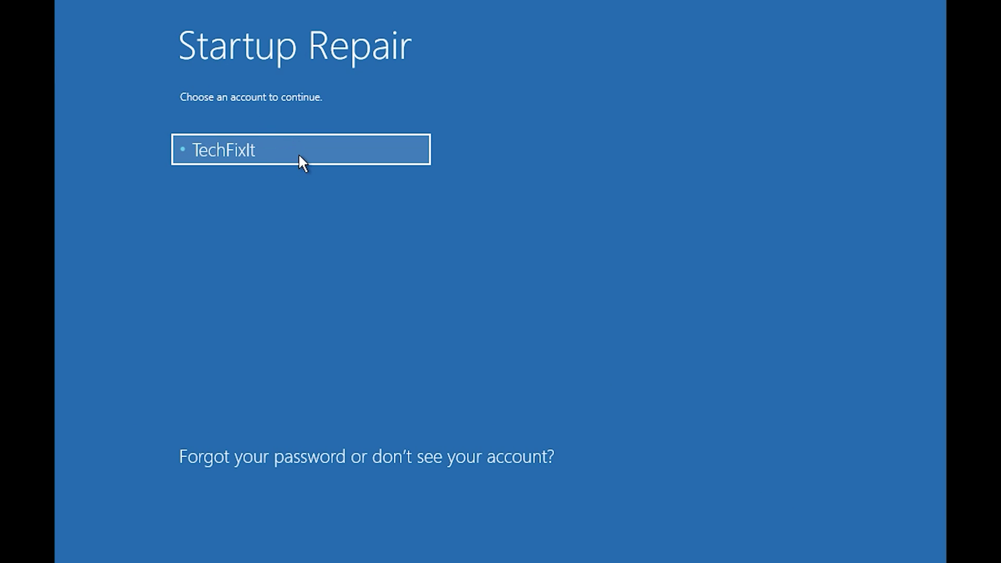
Select the account and continue with the password left blank.
click(353, 153)
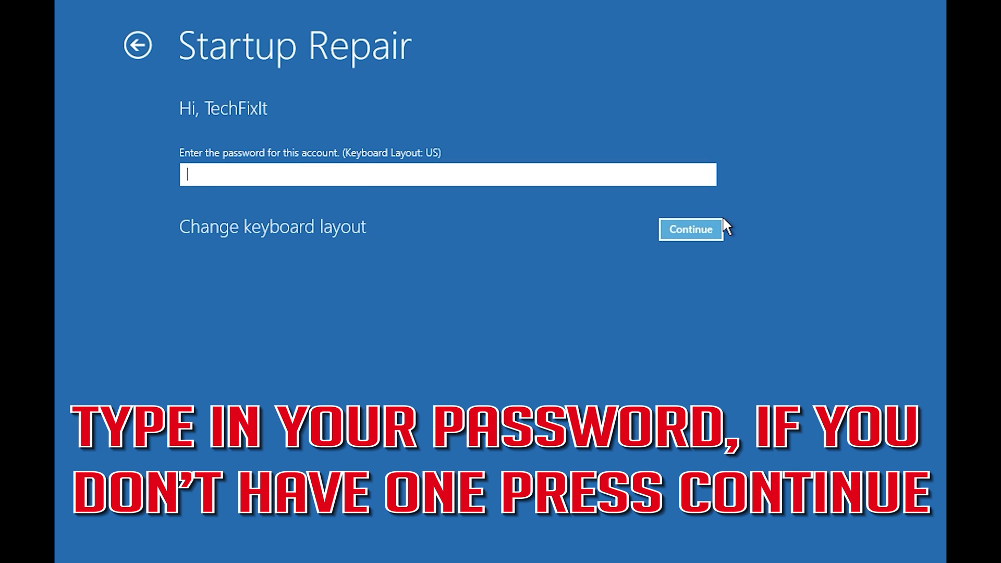
click(701, 232)
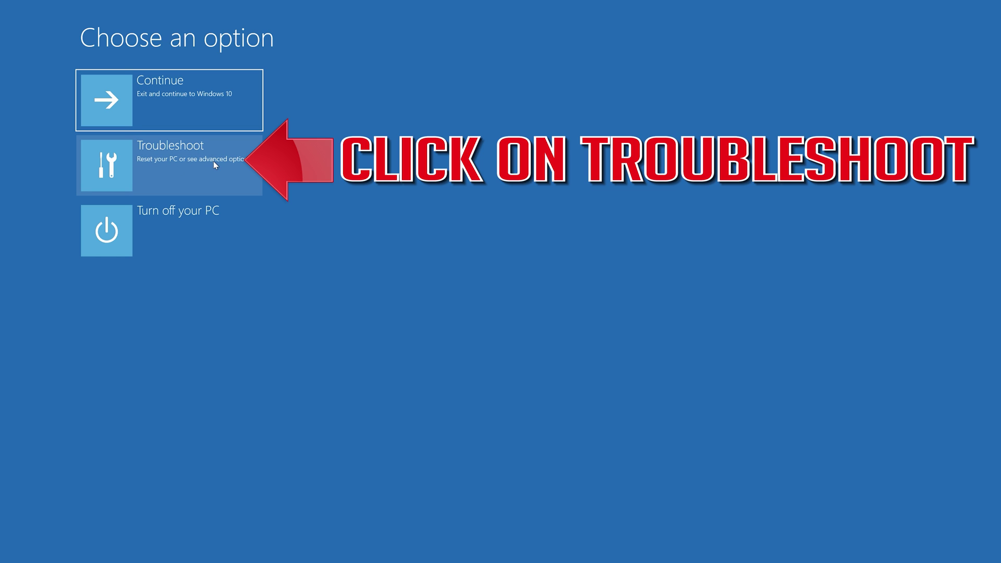
Open an administrator Command Prompt from Troubleshoot > Advanced options.
click(159, 180)
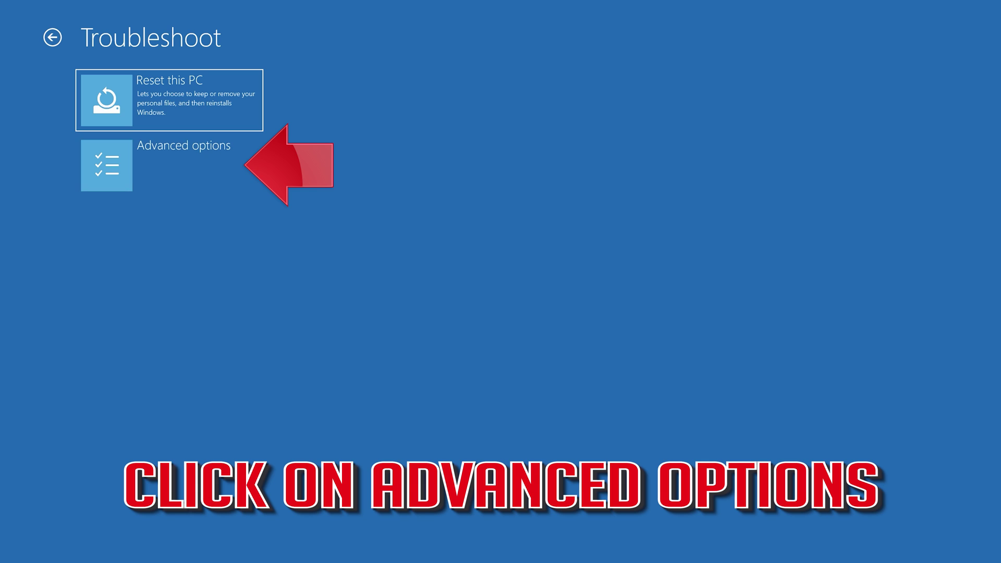
click(179, 172)
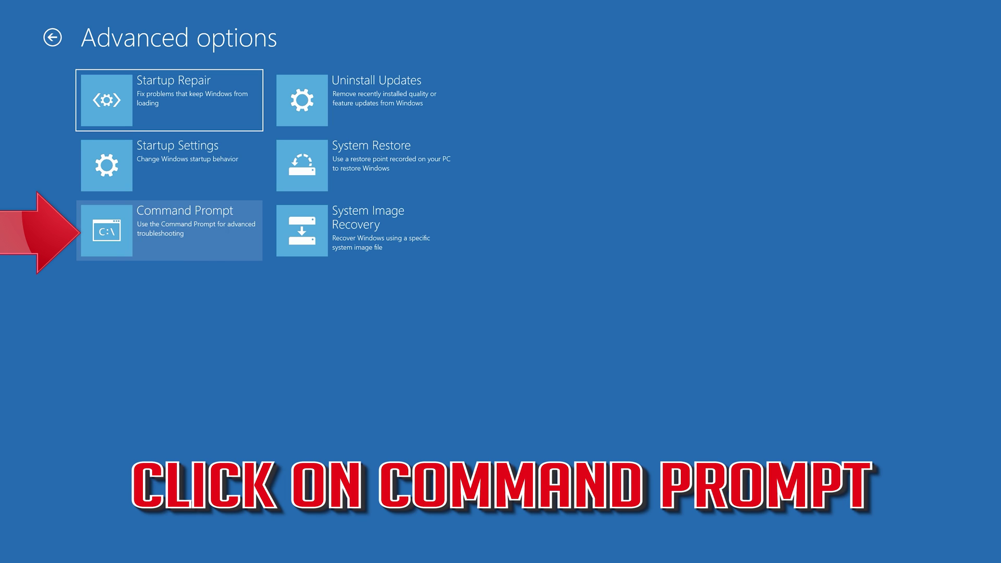
click(165, 250)
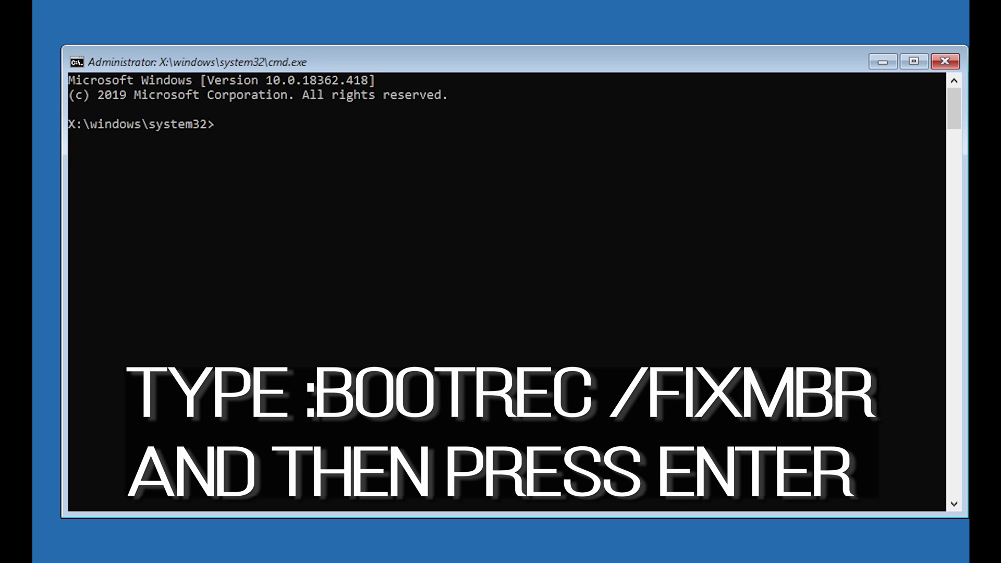
Run bootrec /fixmbr (succeeds) and bootrec /fixboot (Access is denied), then enter bootsect /nt60 sys.
text(bootrec /fixmbr)
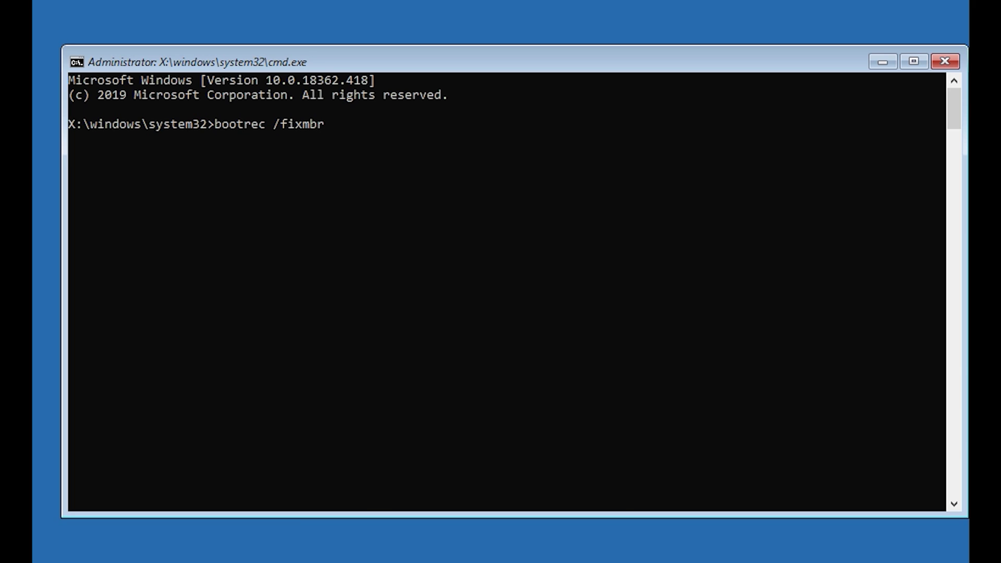
key(Return)
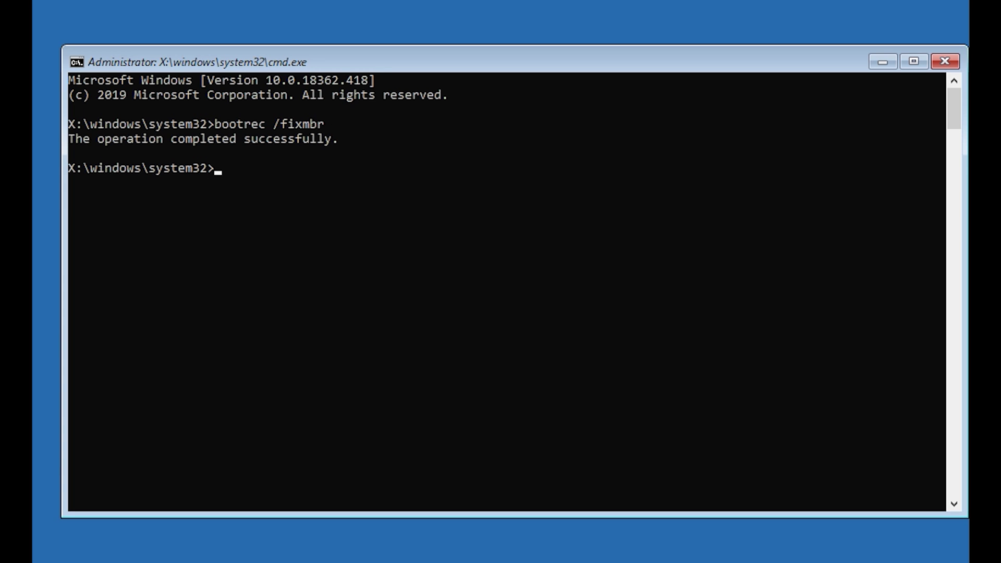
text(bootrec)
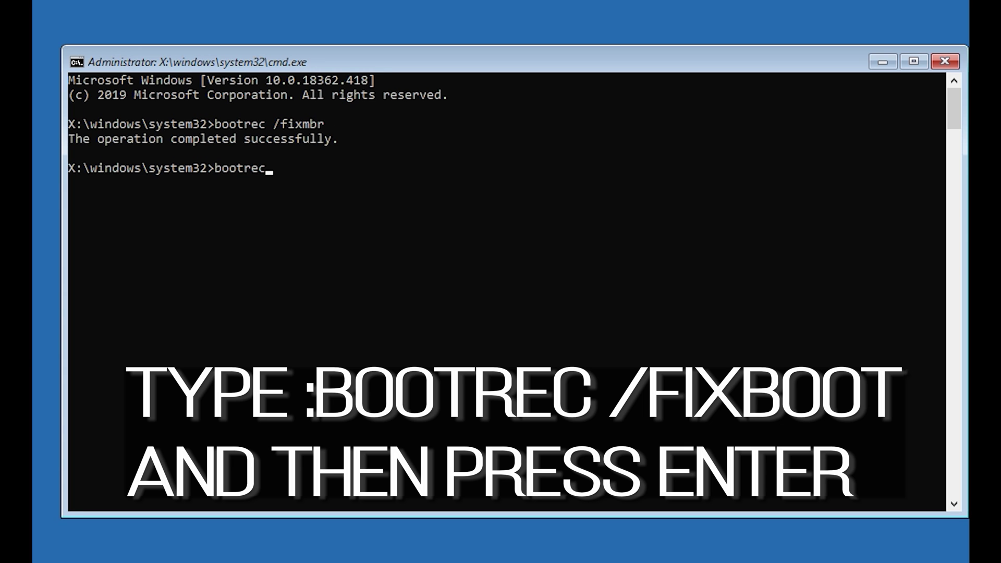
text( /fixboot)
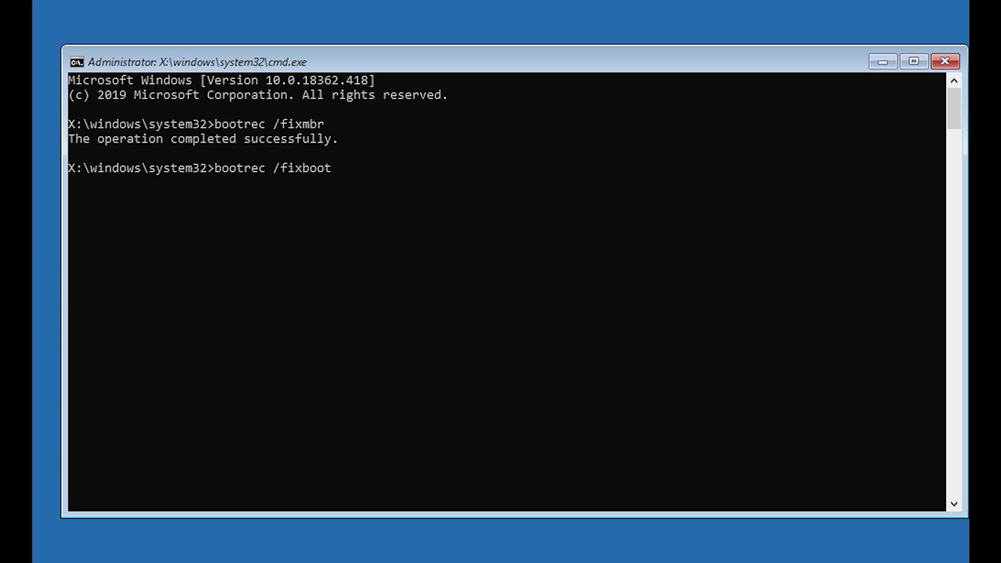
key(Return)
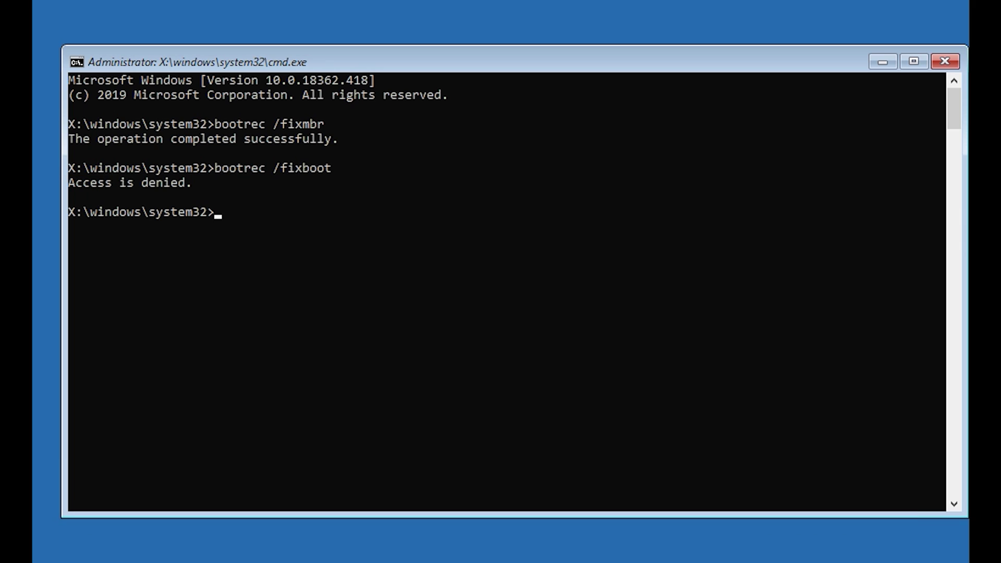
text(bo)
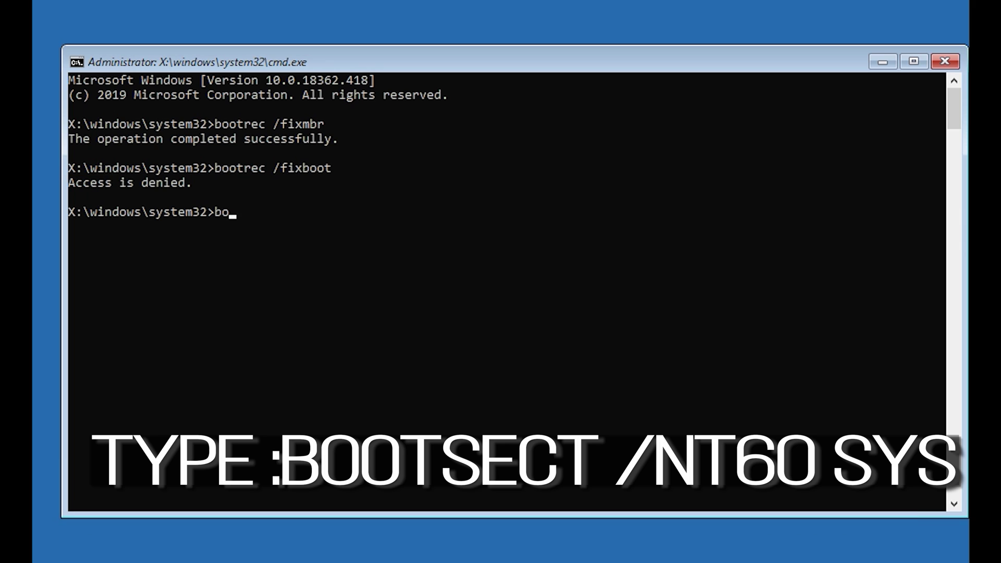
text(otsect /nt60 sys)
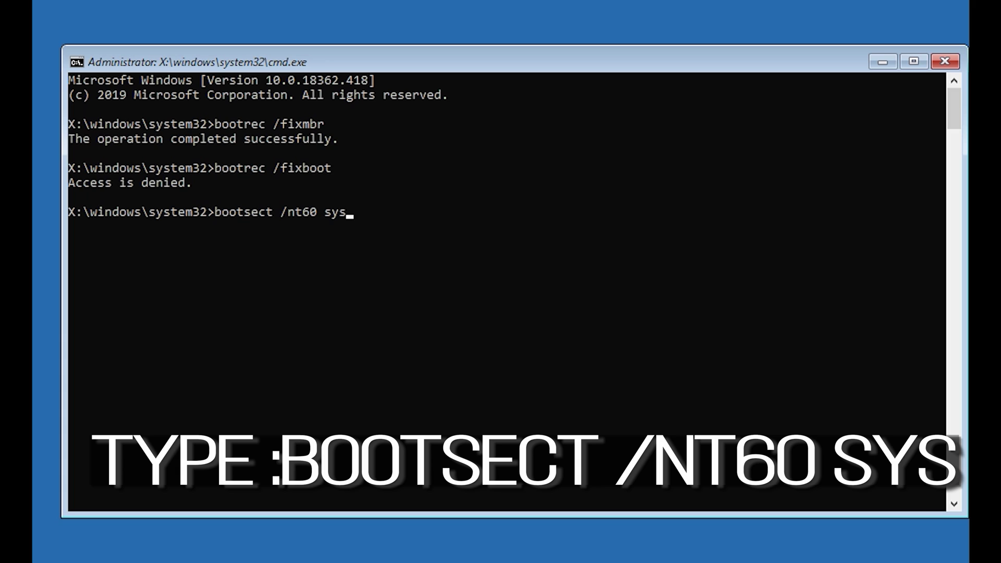
Run bootsect /nt60 sys to update the NTFS bootcode, then rerun bootrec /fixboot.
key(Return)
text(boot)
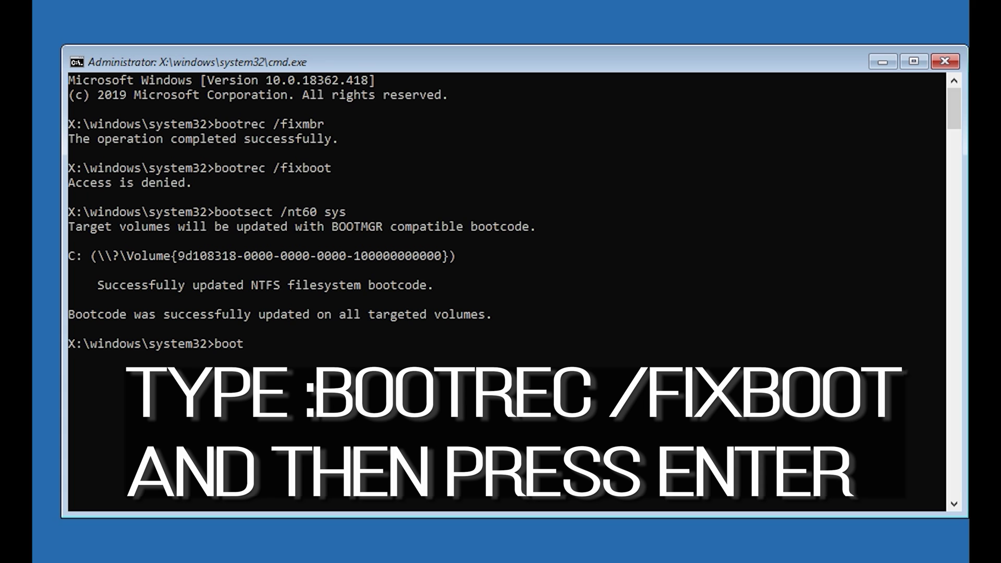
text(rec /fixboot)
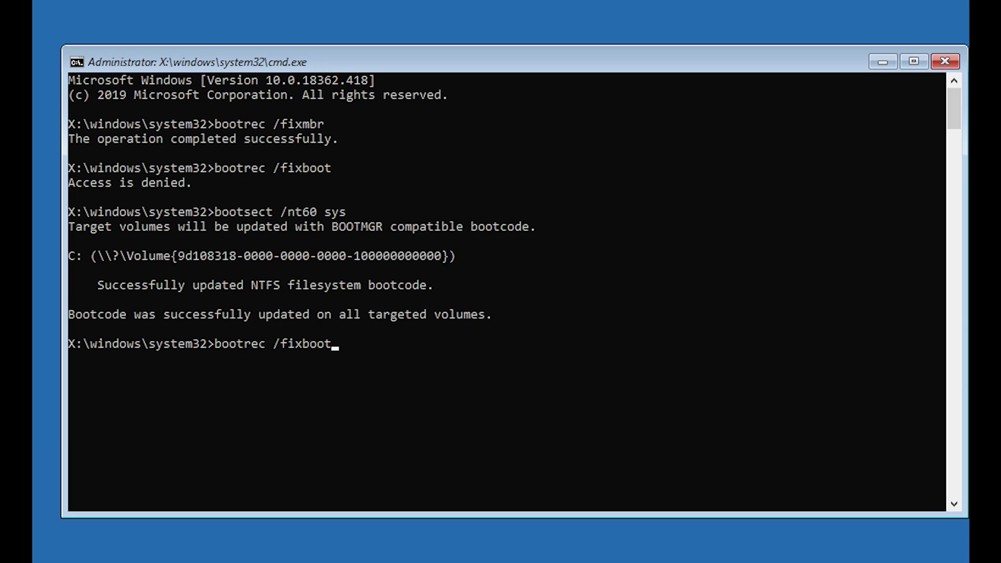
key(Return)
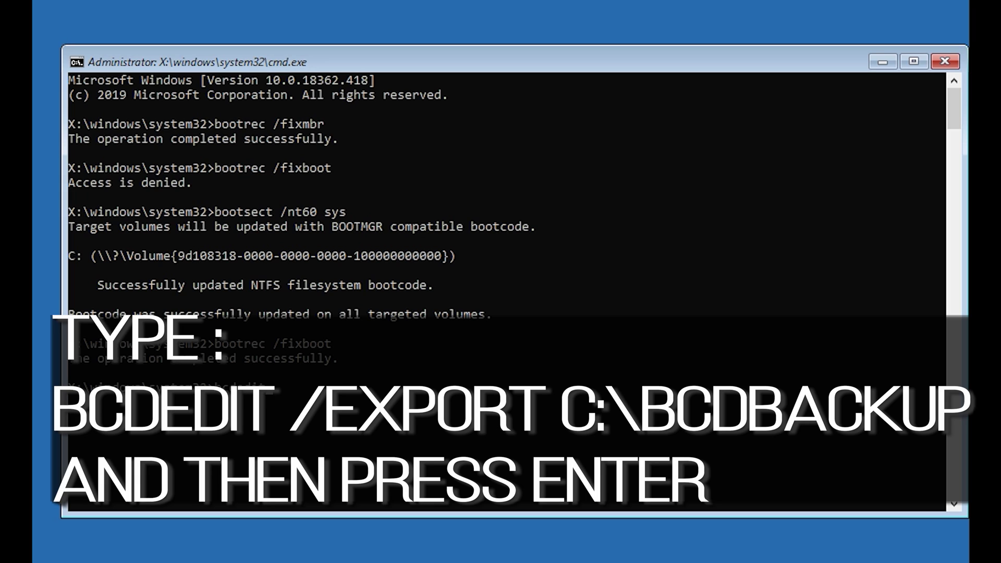
Back up the boot configuration with bcdedit /export c:\bcdbackup, then enter attrib c:\boot\bcd -h -r -s.
text(export c:\bc)
text(dba)
text(ckup)
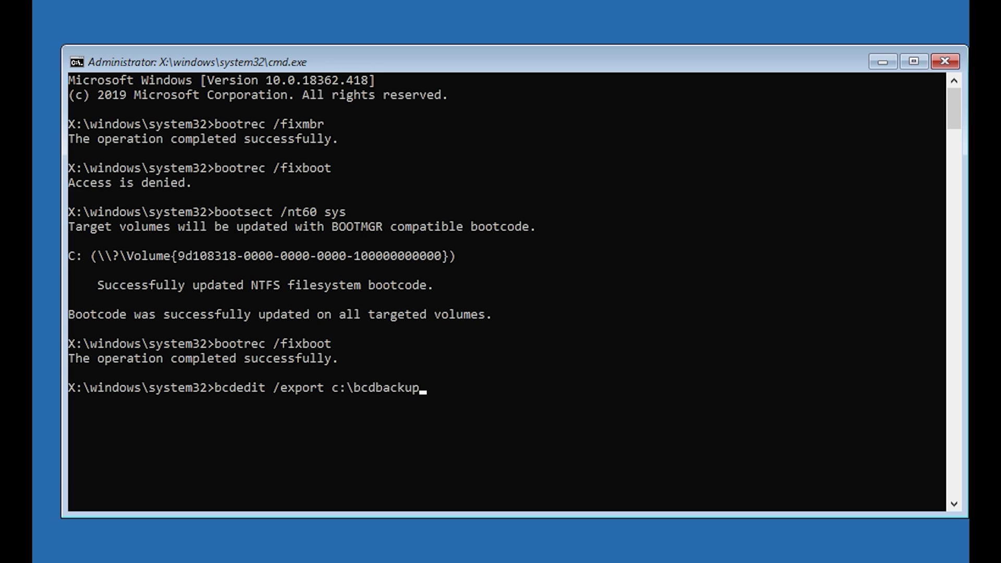
key(Return)
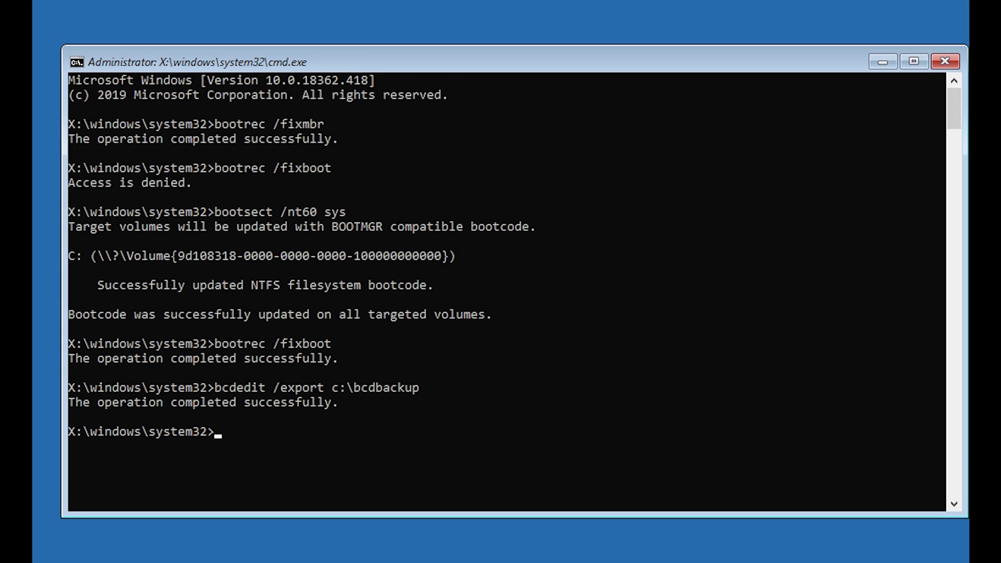
text(a)
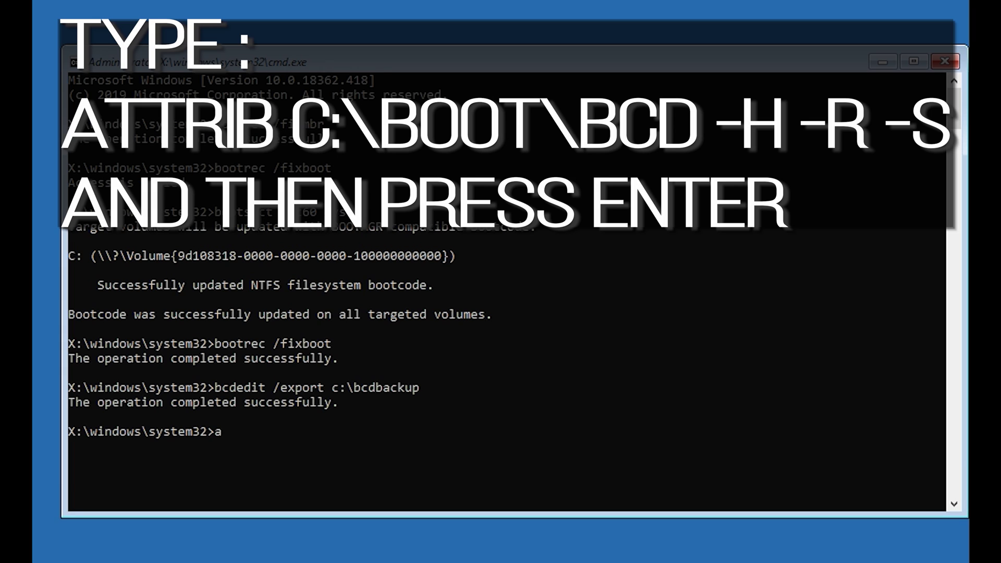
text(ttrib c:\boot\bcd)
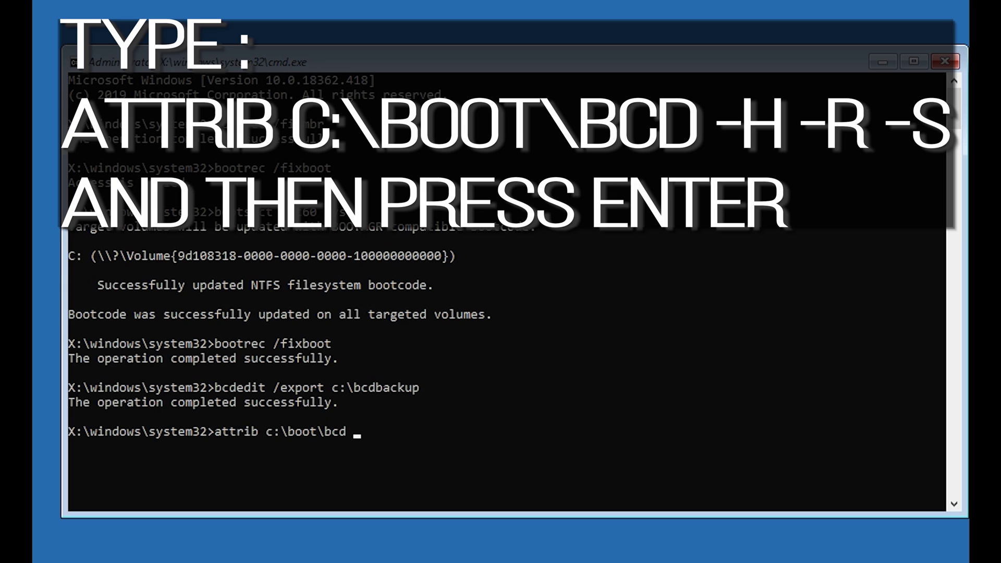
text( -h -r -s)
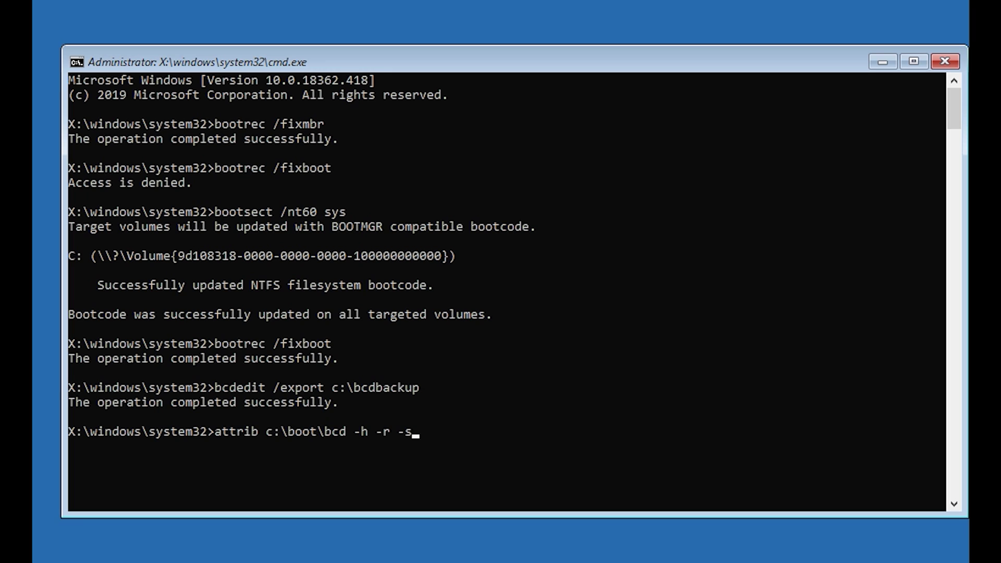
Clear the hidden, read-only and system attributes on c:\boot\bcd, then enter ren c:\boot\bcd bcd.old.
key(Return)
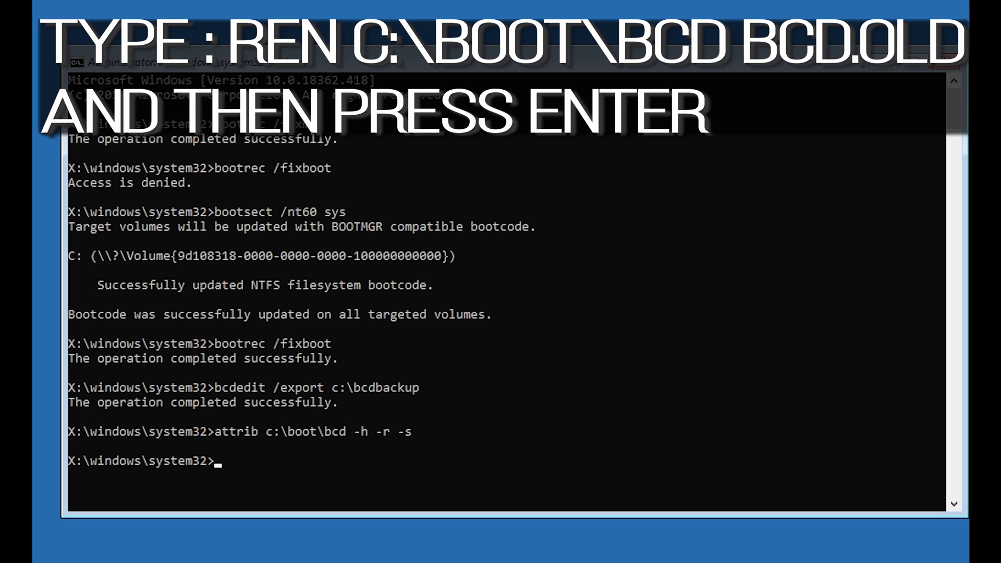
text(ren c:\boot\bcd)
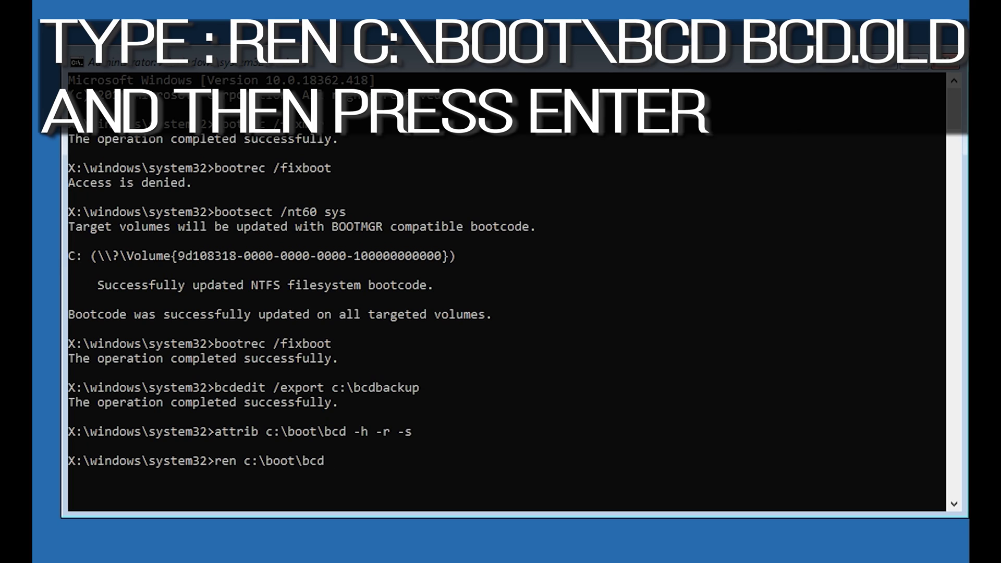
text( bcd.old)
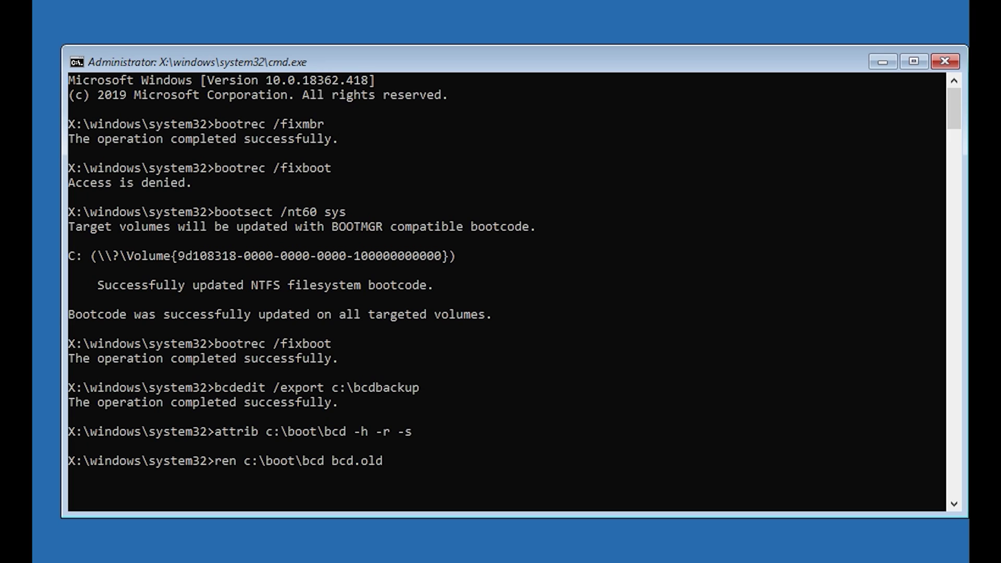
Run ren c:\boot\bcd bcd.old to rename the boot configuration file.
key(Return)
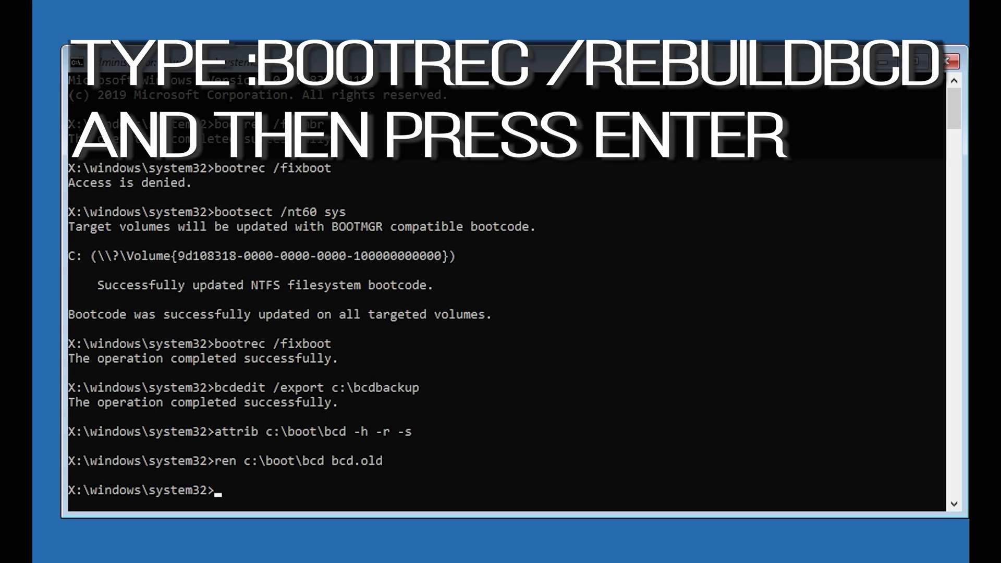
Rebuild the BCD with bootrec /rebuildbcd, answering y to add D:\Windows, then exit Command Prompt.
text(bootrec /reb)
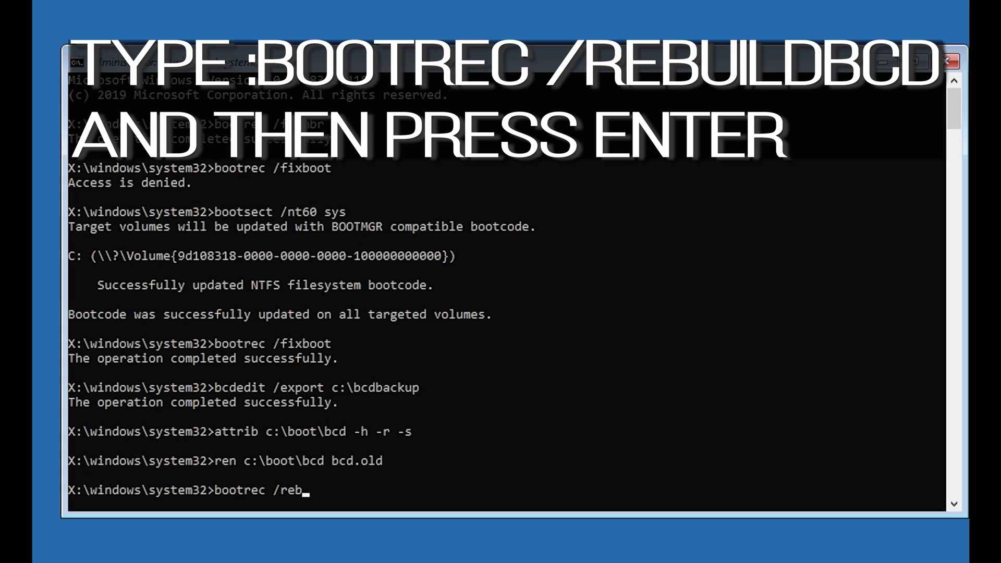
text(uildbcd)
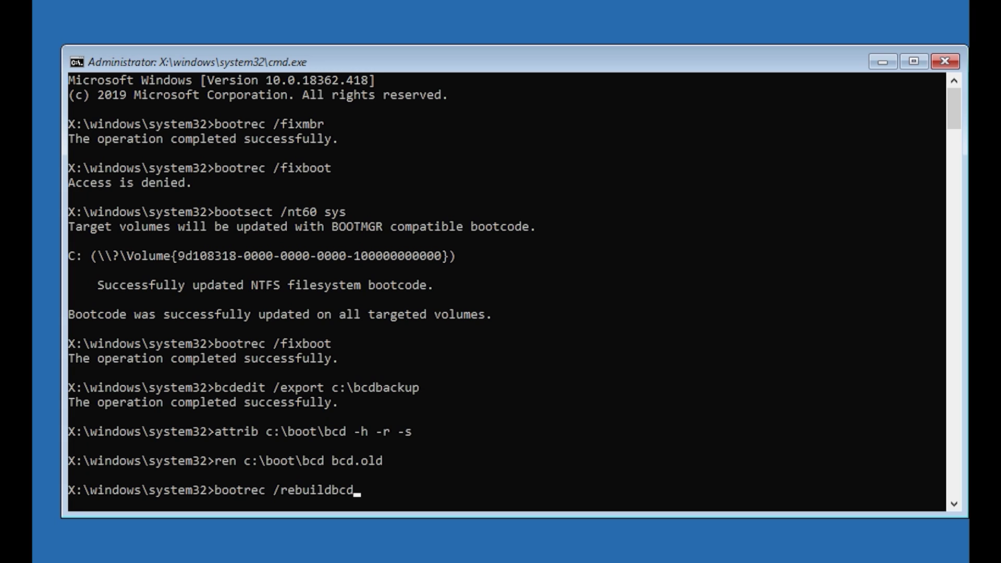
key(Return)
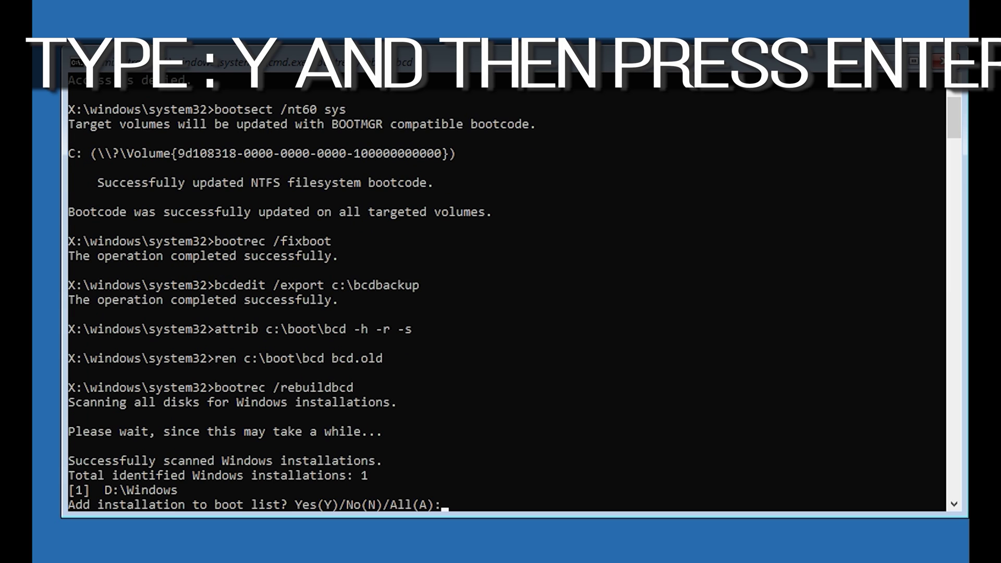
text(y)
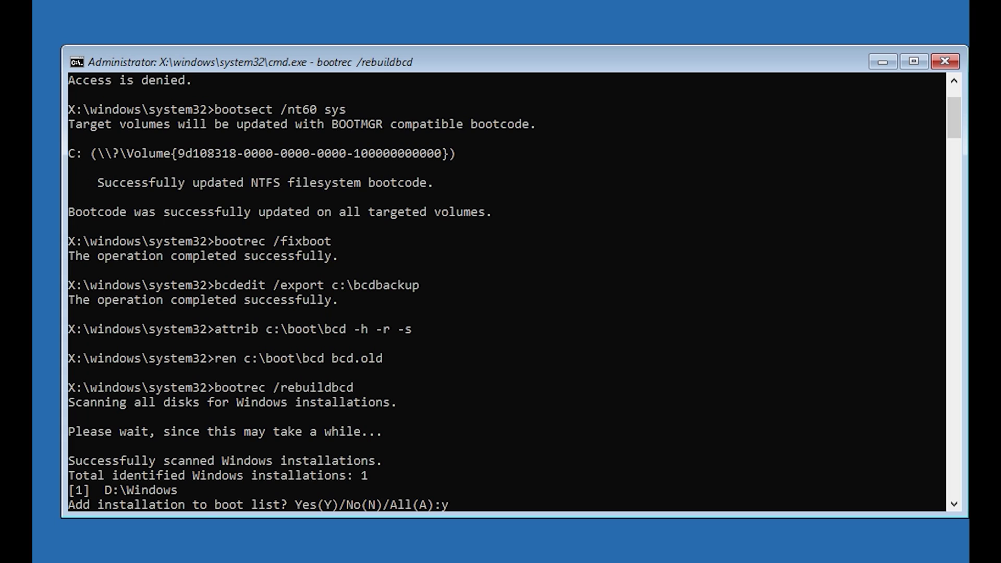
key(Return)
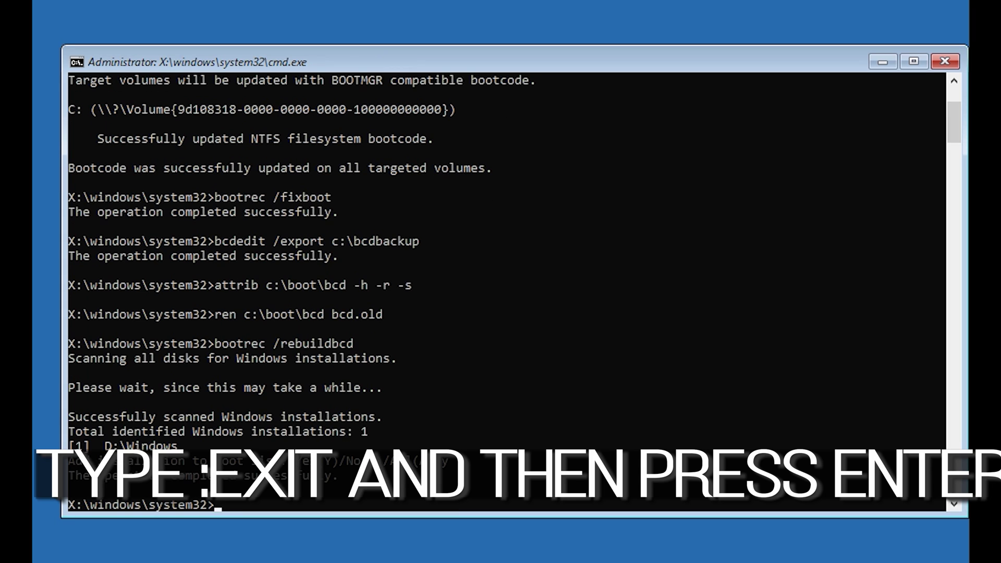
text(exit)
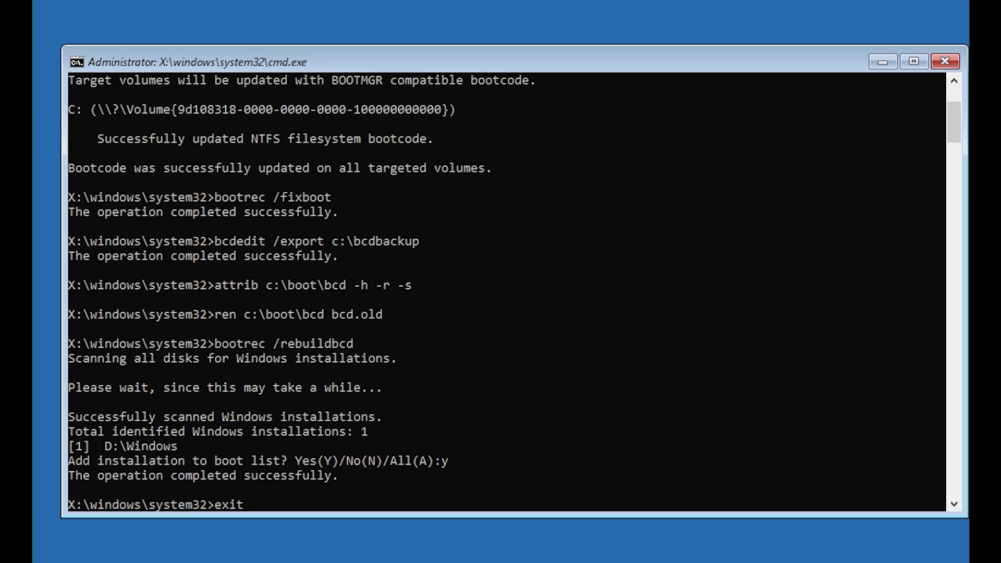
key(Return)
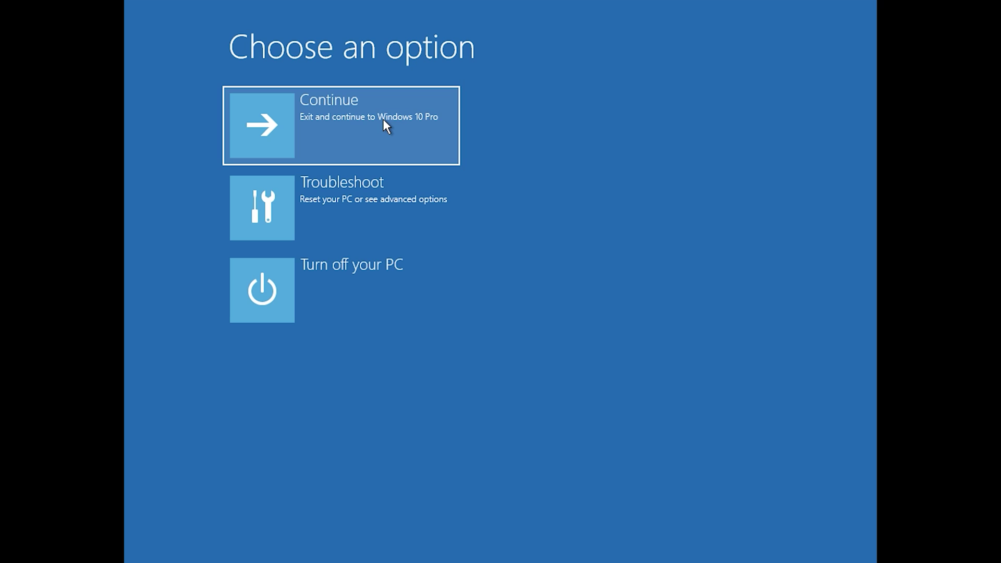
Launch System Restore from Troubleshoot > Advanced options on the recovery screen.
click(384, 120)
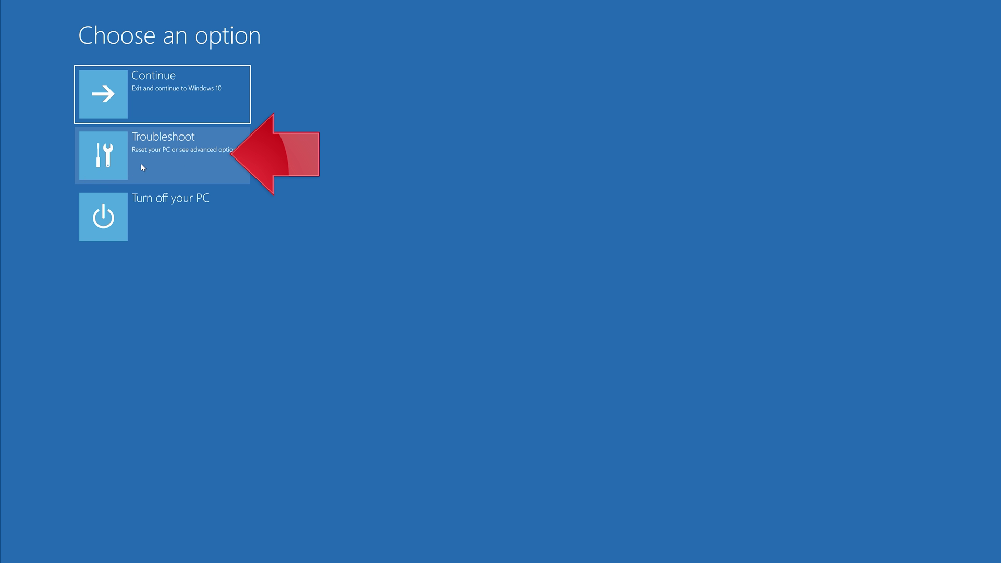
click(167, 166)
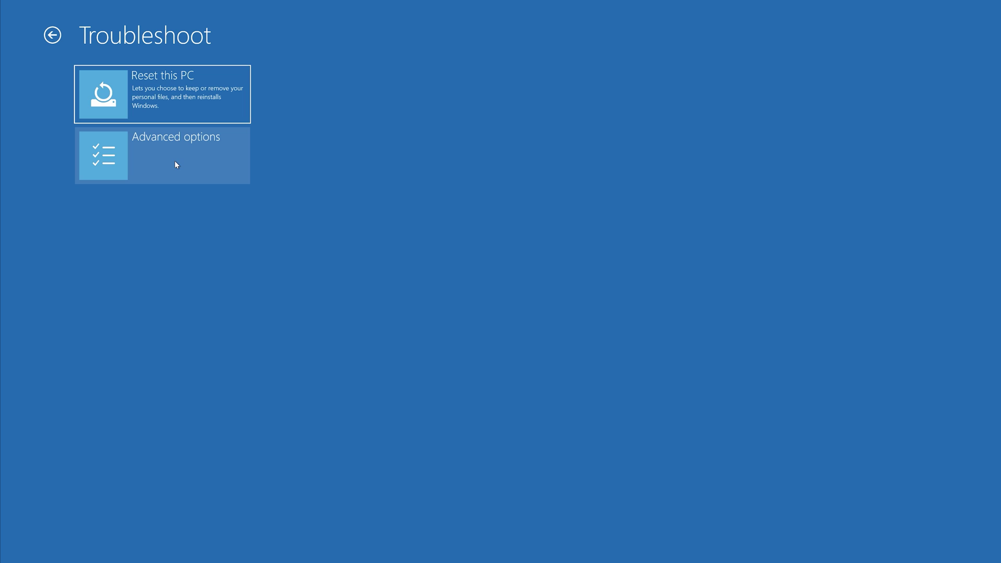
click(175, 161)
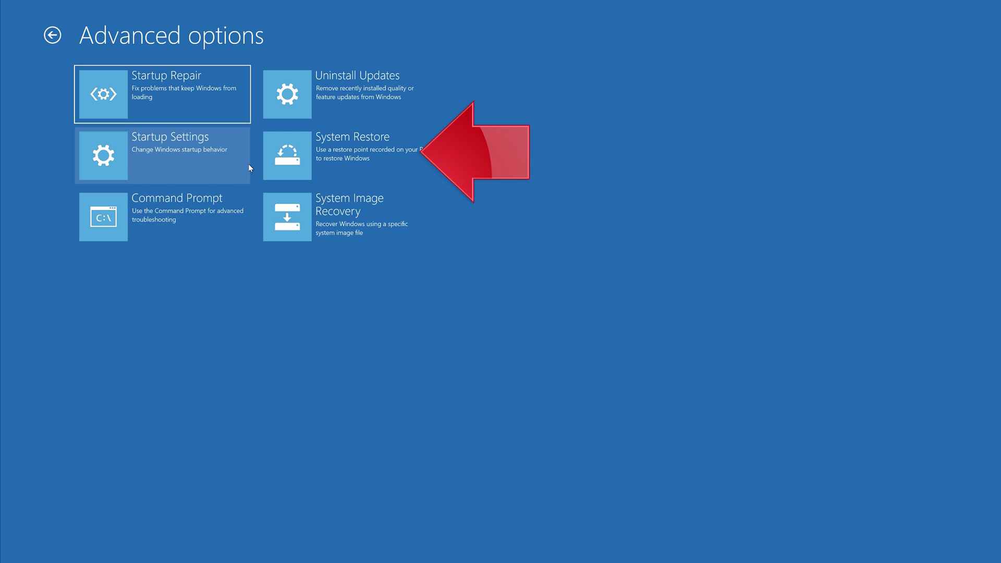
click(367, 167)
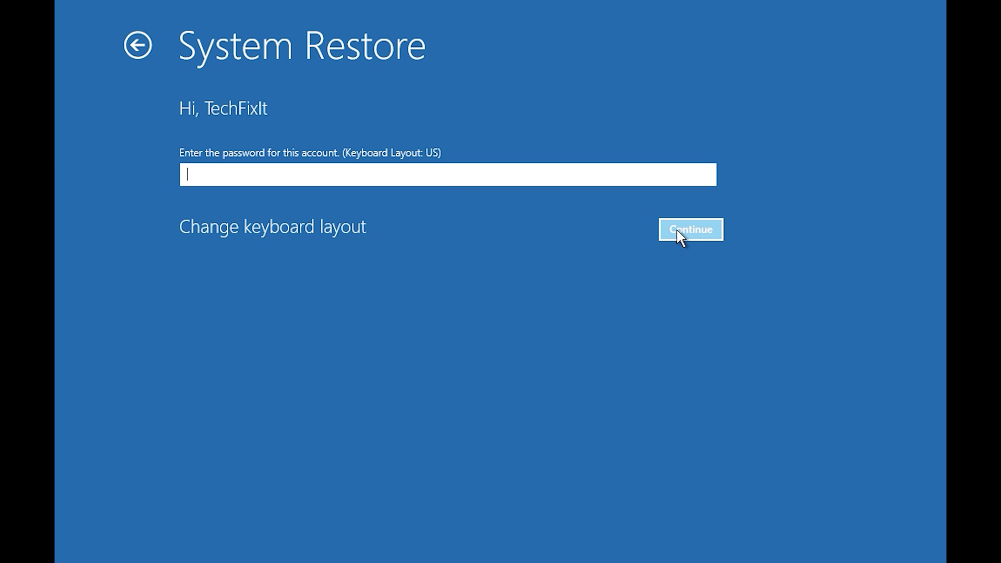
Run System Restore to the 1/10/2020 12:21:42 AM point, confirm it, and restart afterwards.
click(677, 231)
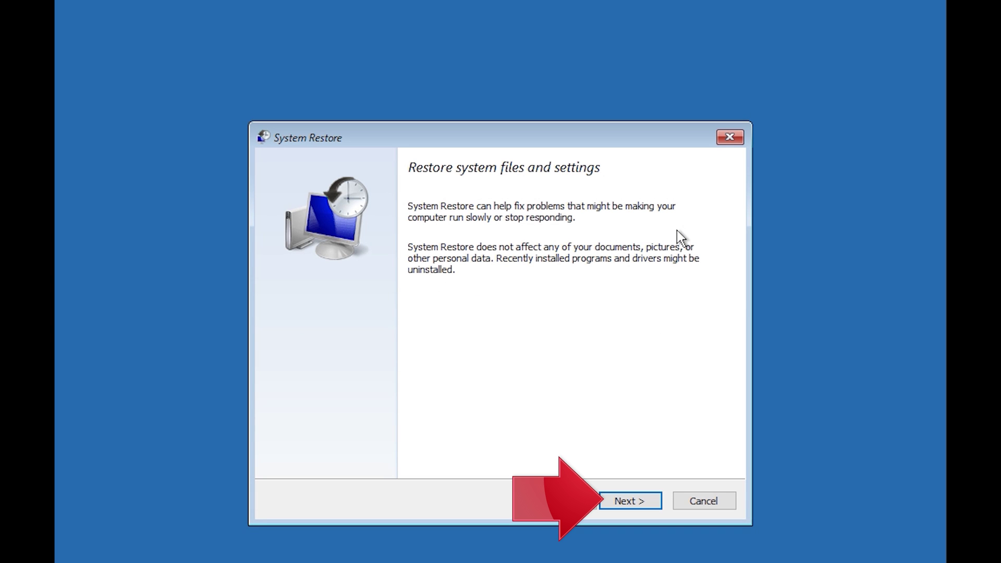
click(632, 502)
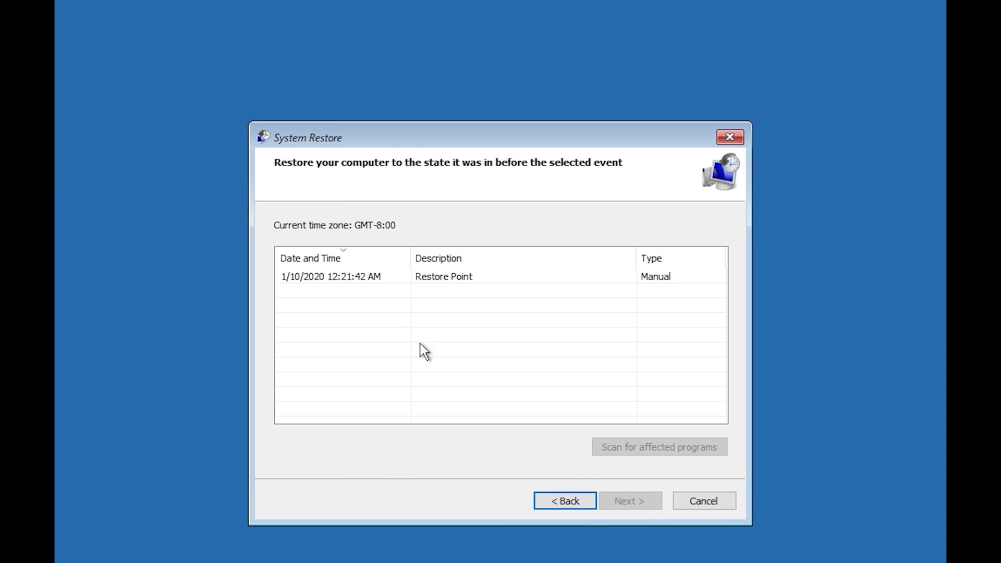
click(334, 278)
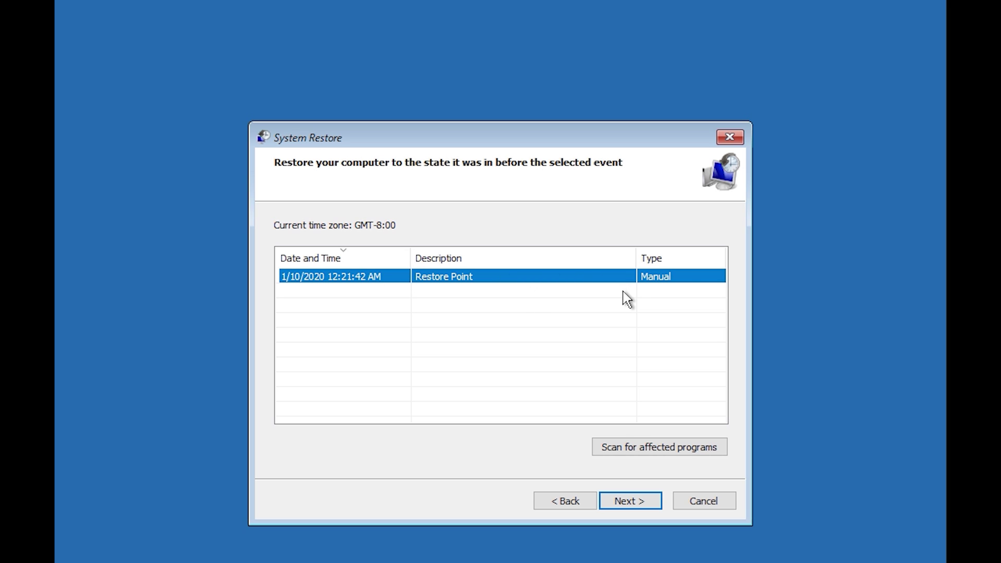
click(635, 503)
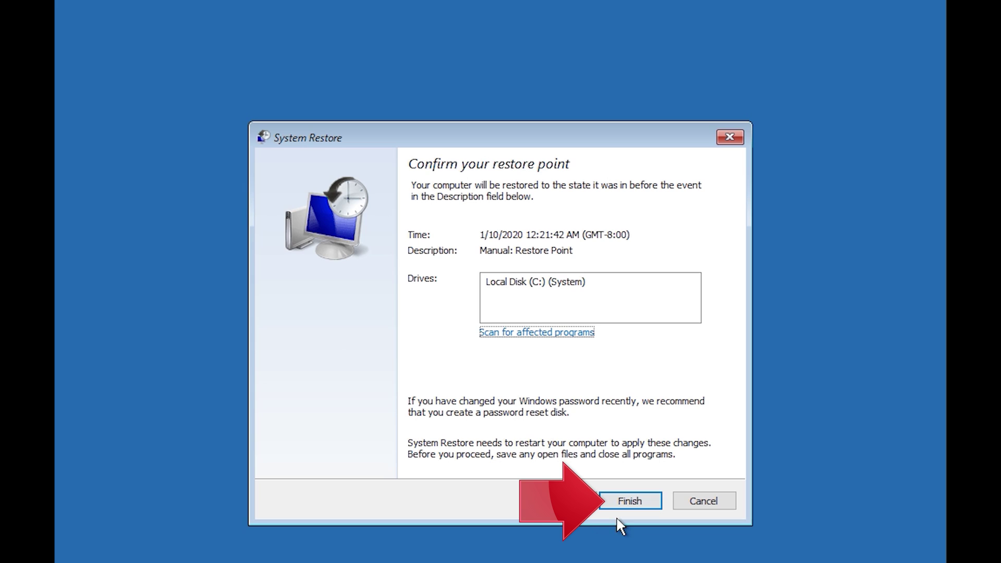
click(630, 505)
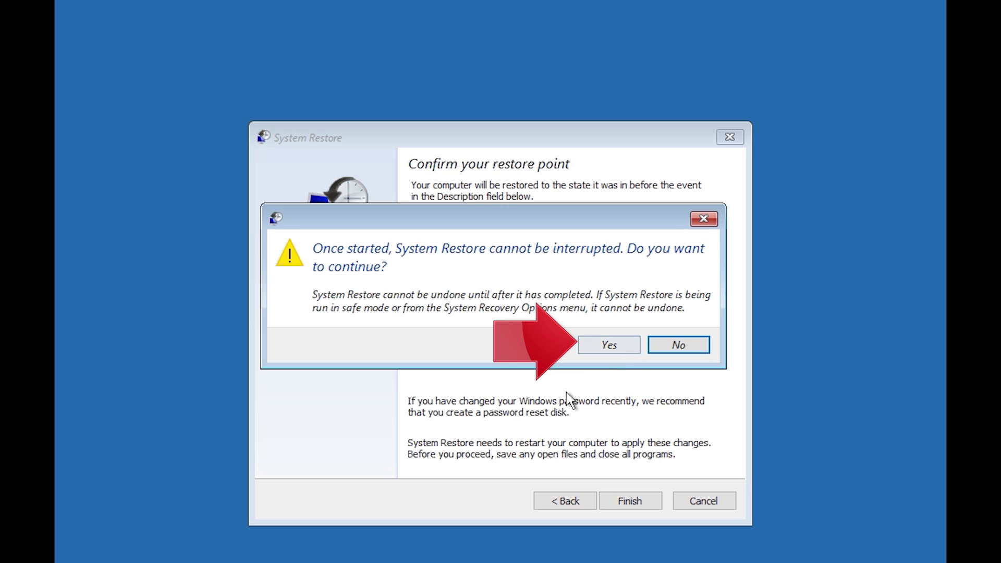
click(605, 349)
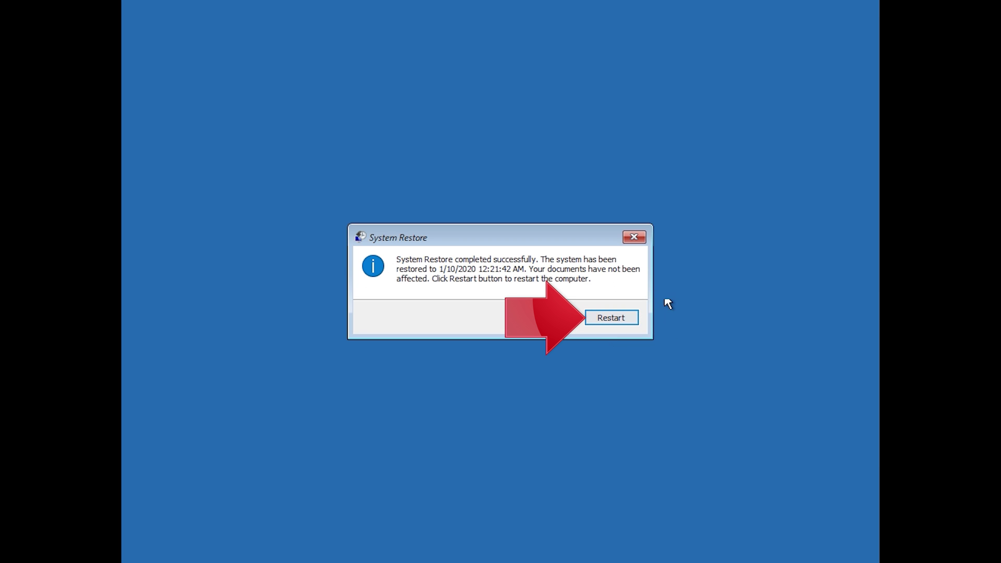
click(603, 322)
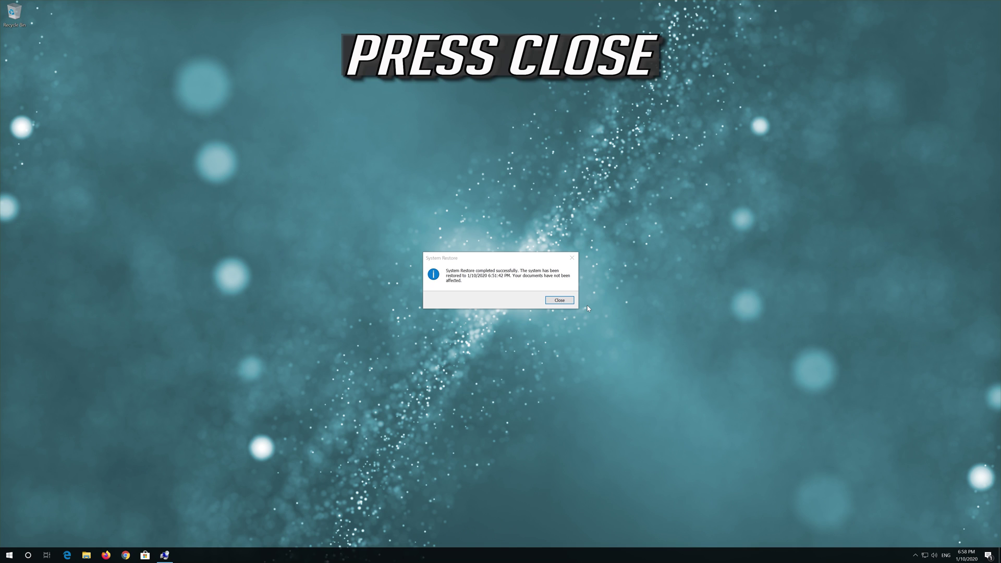
Close the System Restore confirmation for the restore to 1/10/2020 6:51:42 PM.
click(553, 300)
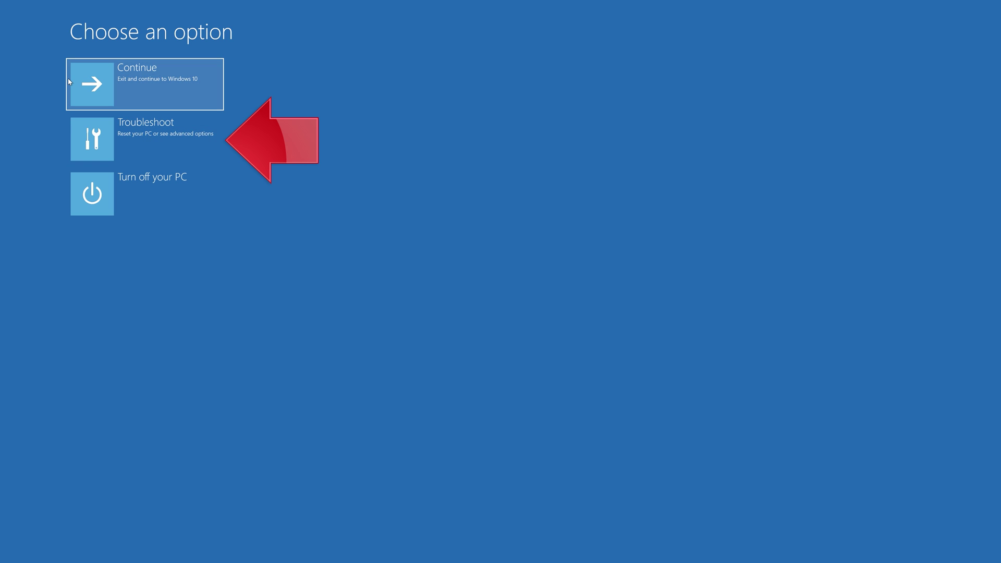
Go through Troubleshoot to Reset this PC to see Keep my files and Remove everything.
click(166, 139)
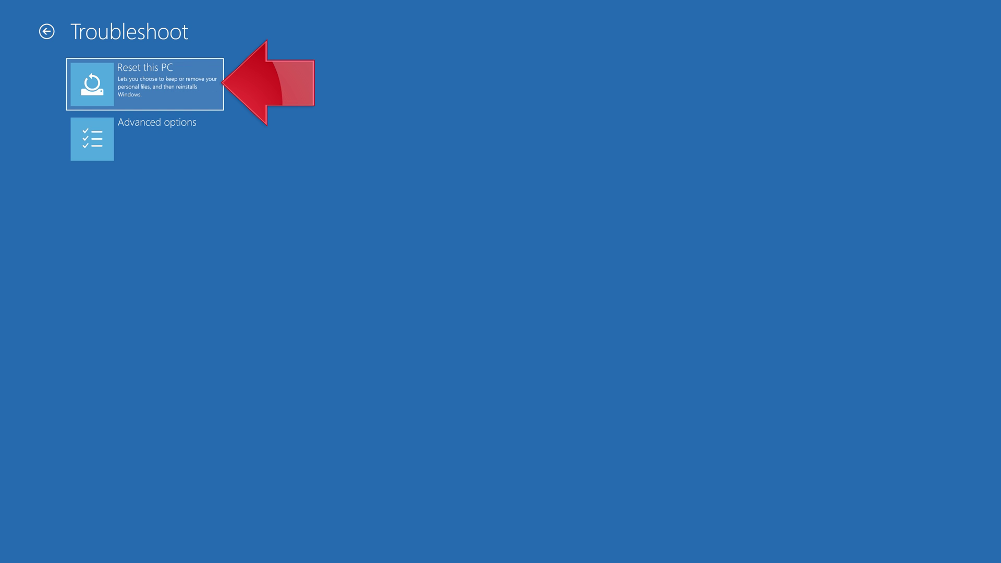
click(156, 95)
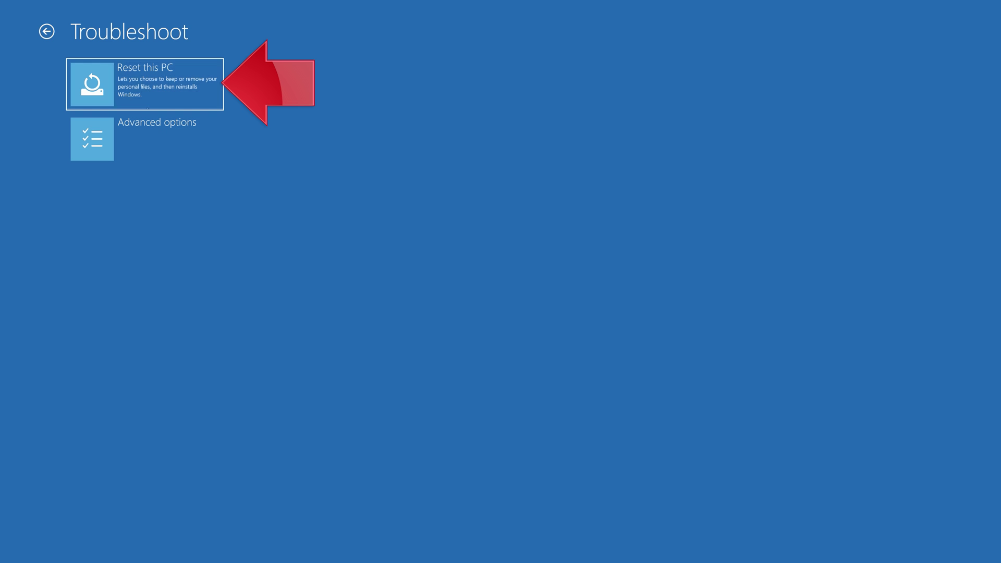
click(170, 86)
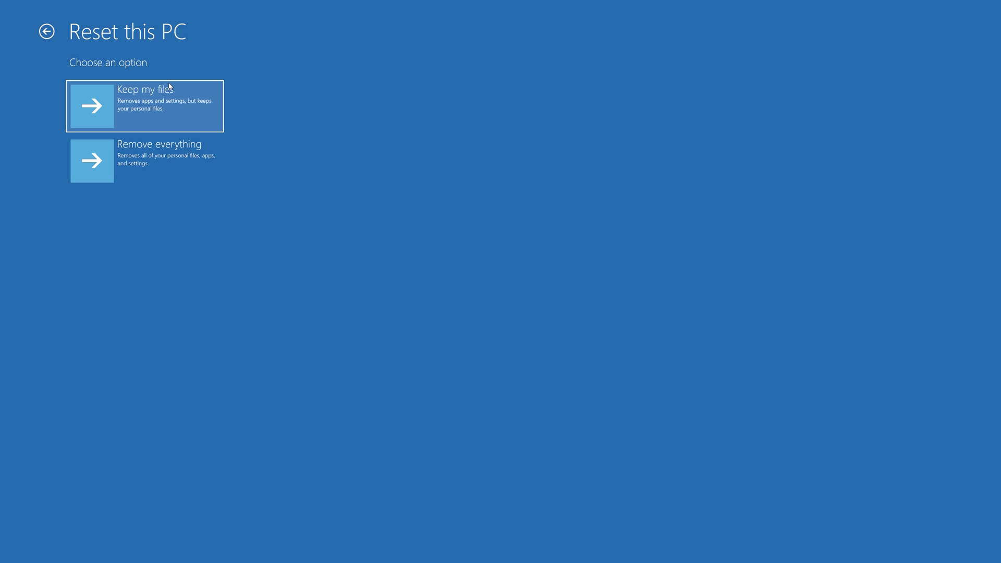